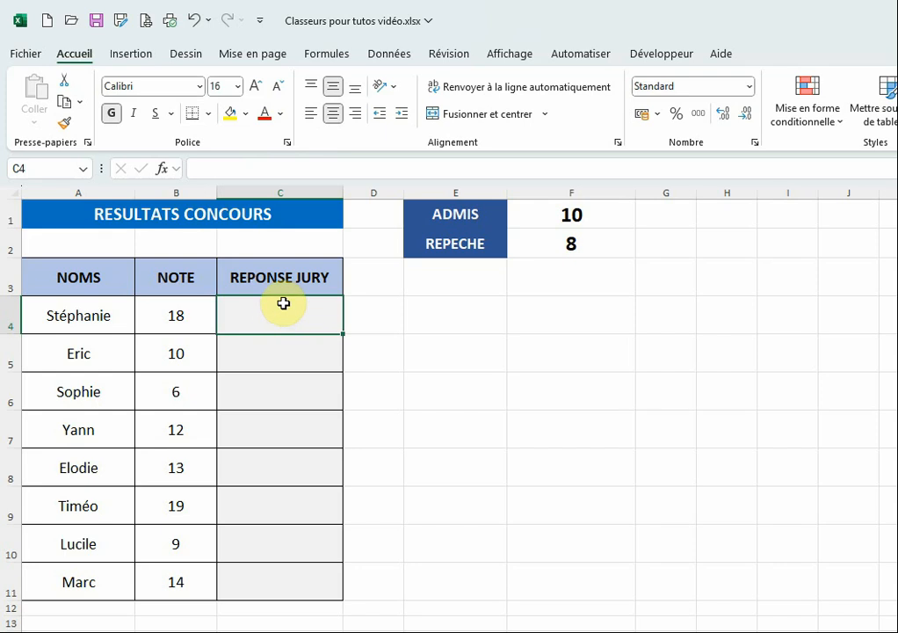
{"action": "left_click", "coordinate": [188, 317]}
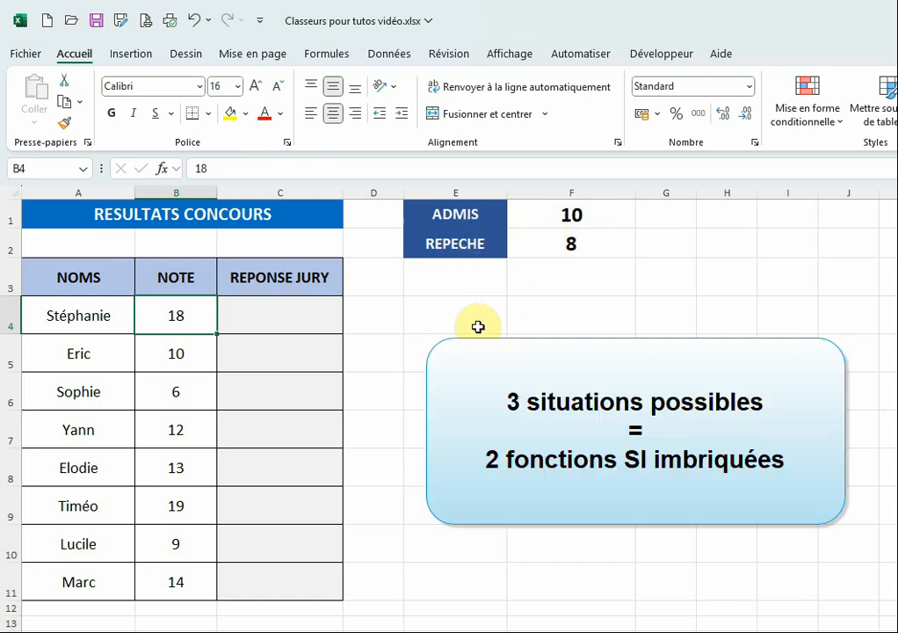
{"action": "left_click", "coordinate": [457, 215]}
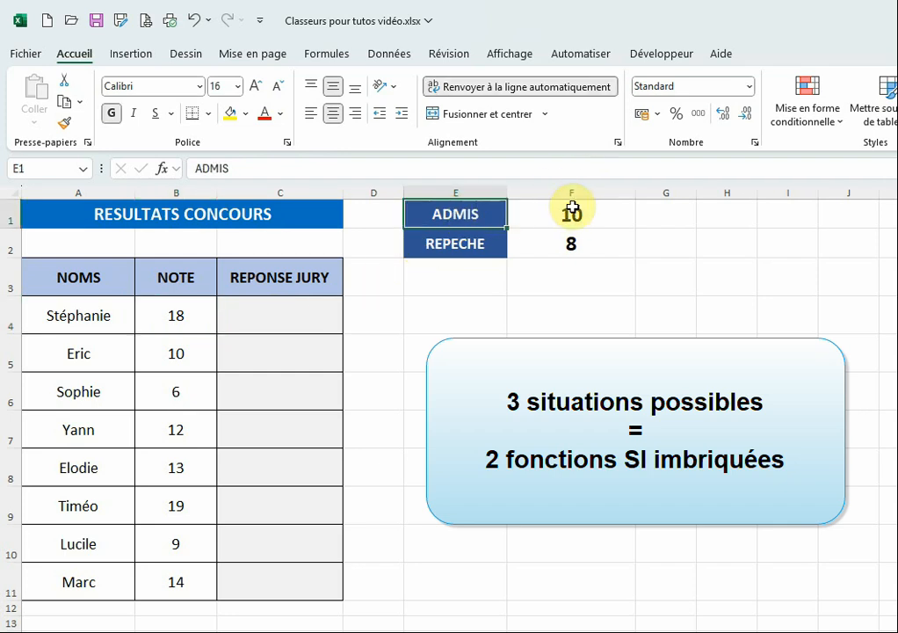
{"action": "left_click", "coordinate": [469, 247]}
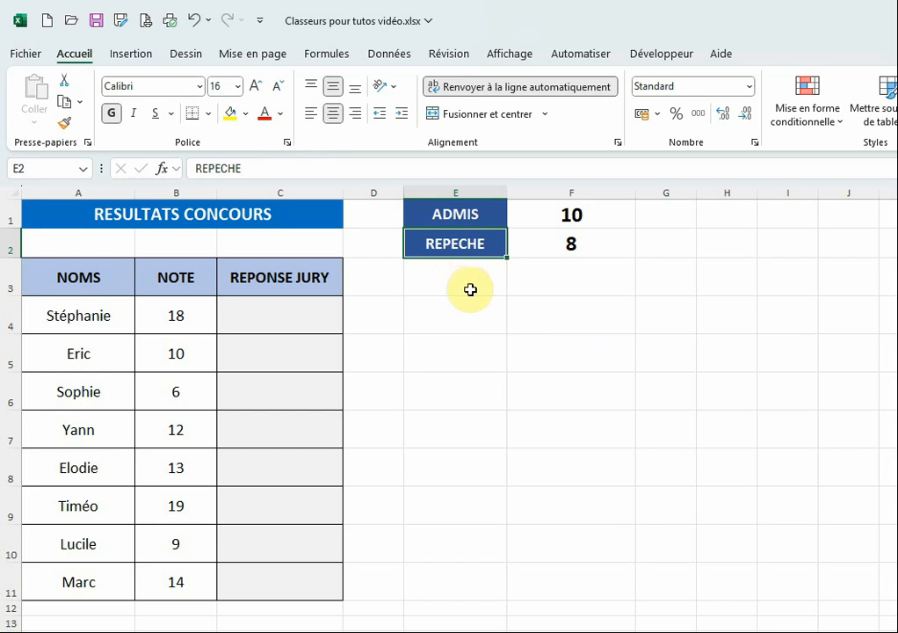
Start a SI function in cell C4 and open its function arguments dialog, placed clear of the threshold cells
{"action": "left_click", "coordinate": [293, 313]}
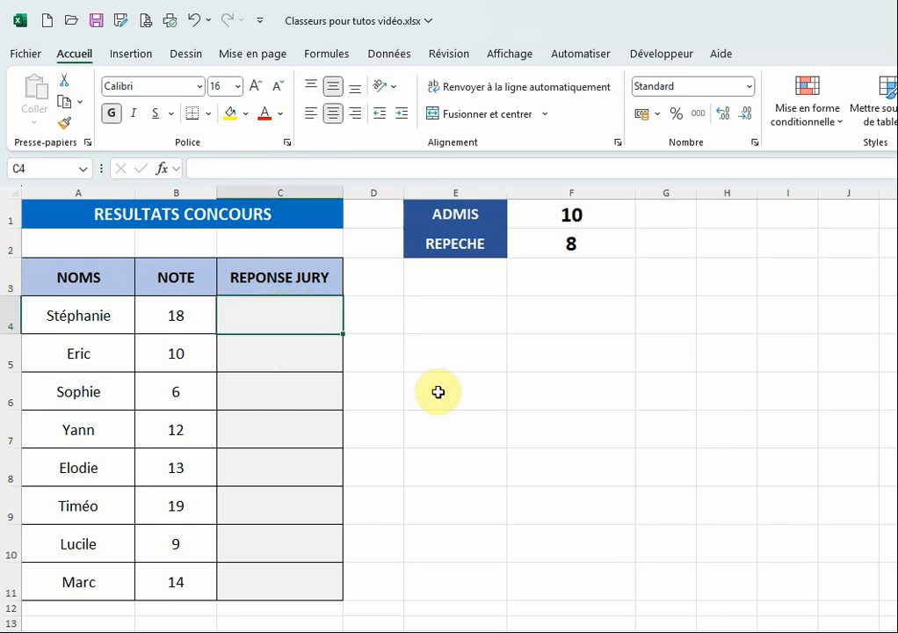
{"action": "type", "text": "="}
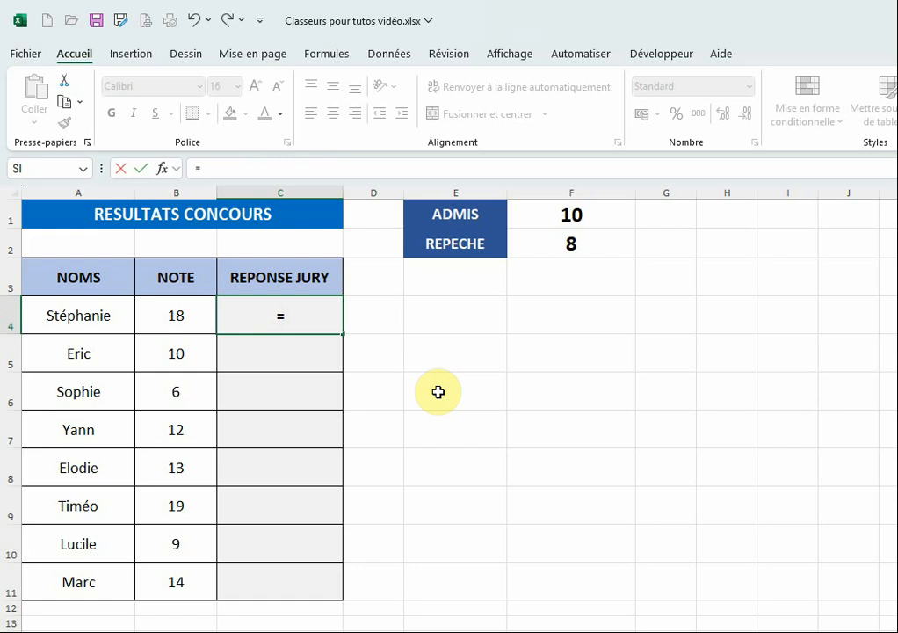
{"action": "type", "text": "si"}
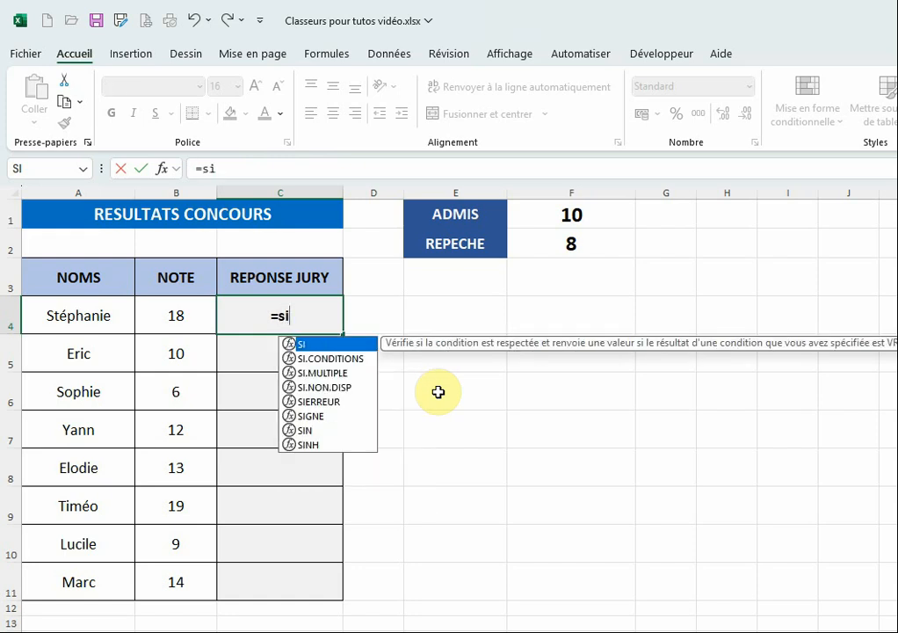
{"action": "double_click", "coordinate": [302, 344]}
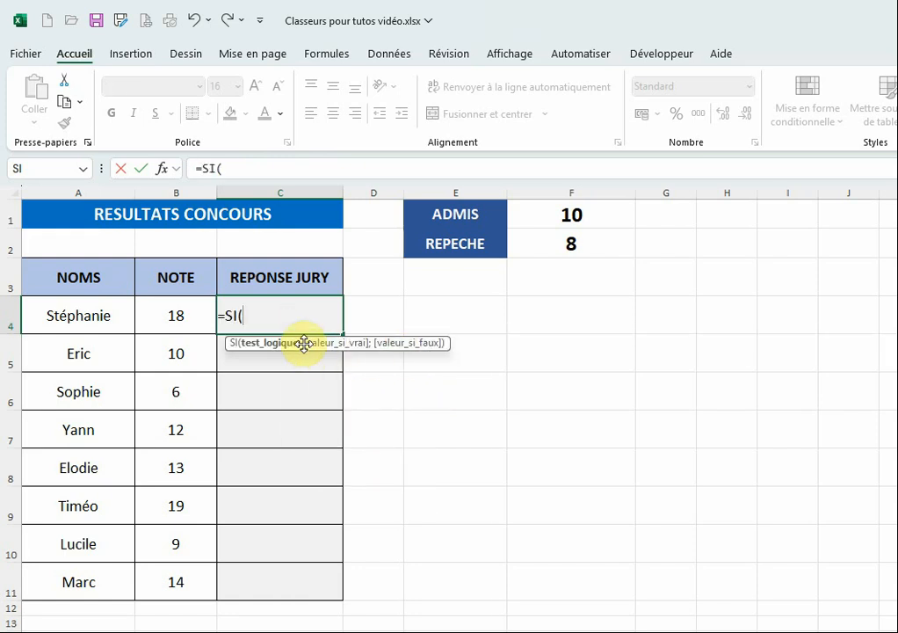
{"action": "left_click", "coordinate": [162, 170]}
{"action": "left_click_drag", "start_coordinate": [611, 382], "coordinate": [620, 341]}
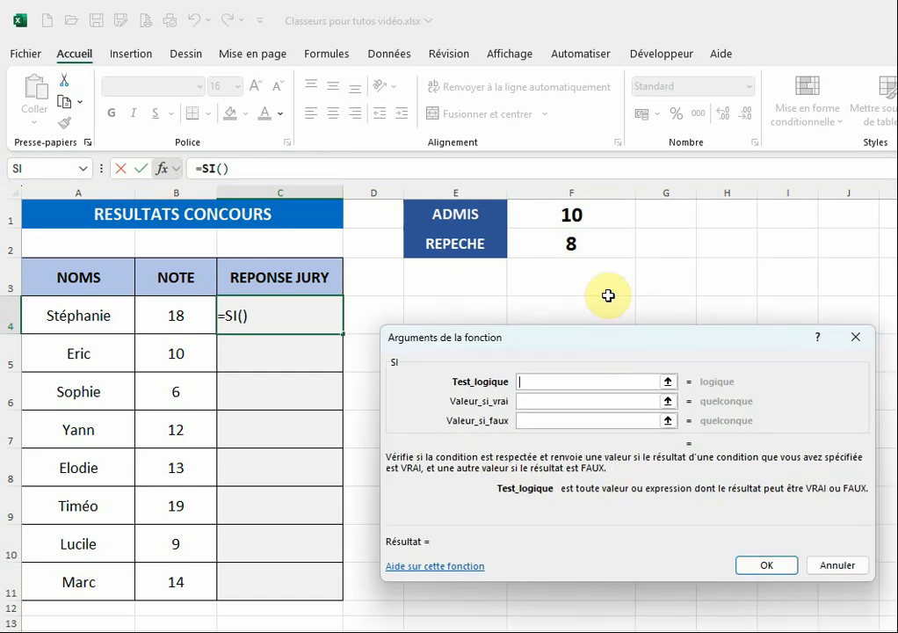
Set the SI function's logical test to B4>=$F$1 and its value if true to ADMIS
{"action": "left_click", "coordinate": [177, 316]}
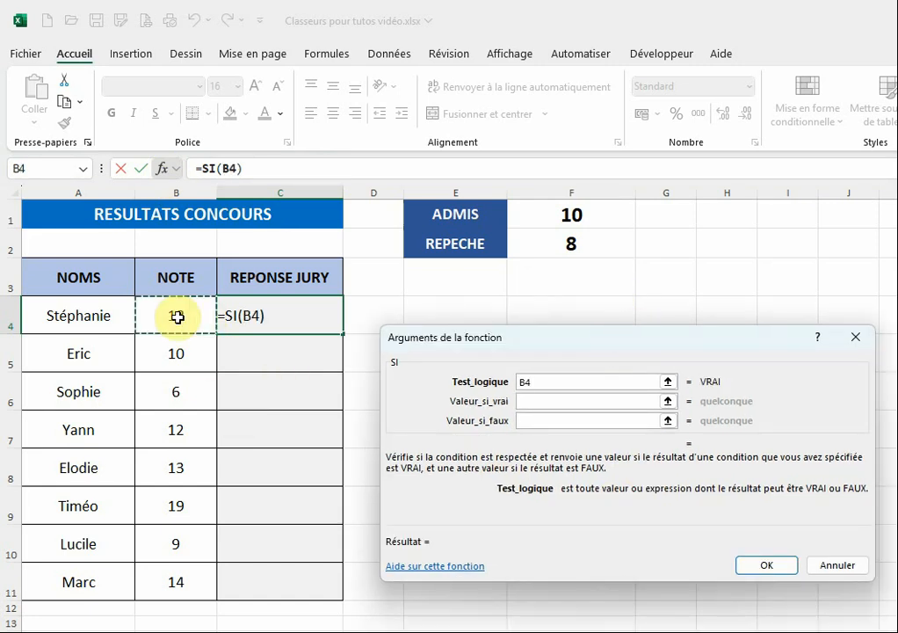
{"action": "type", "text": ">"}
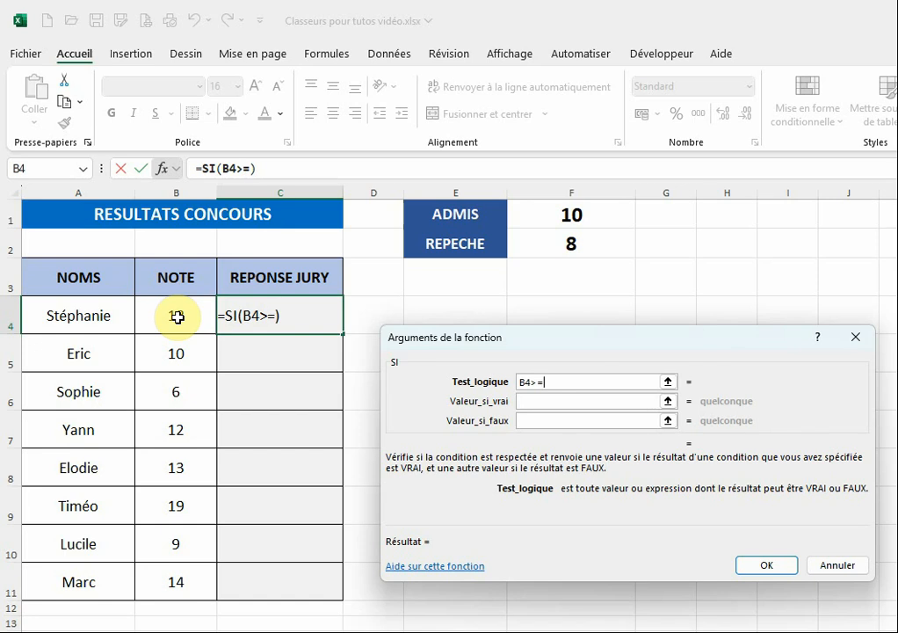
{"action": "type", "text": "="}
{"action": "left_click", "coordinate": [584, 216]}
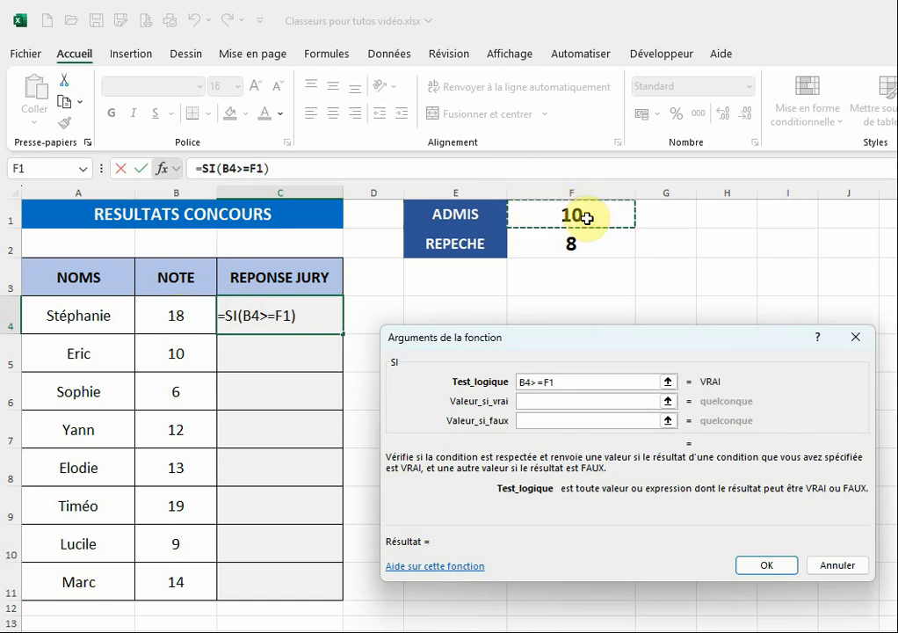
{"action": "key", "text": "F4"}
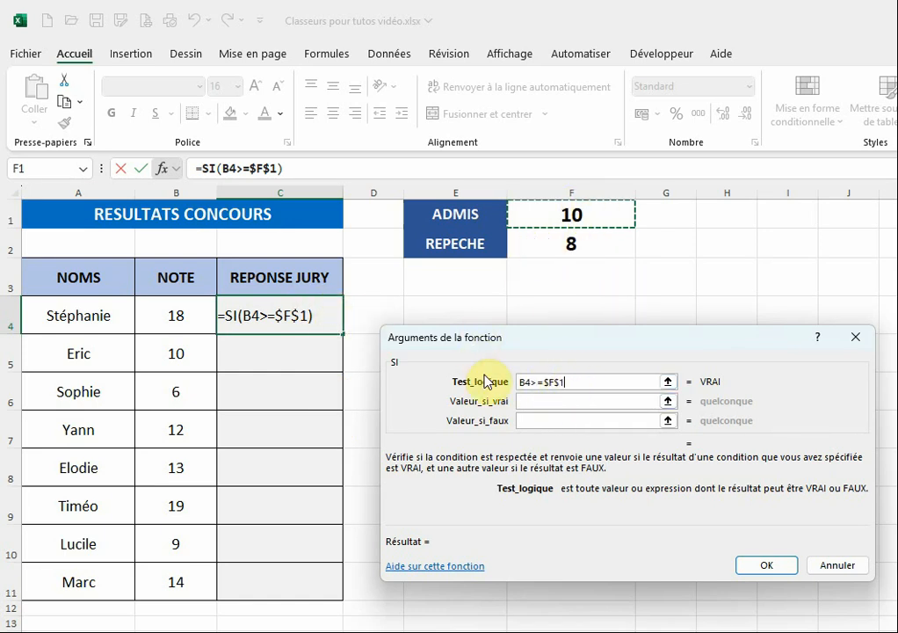
{"action": "left_click", "coordinate": [543, 403]}
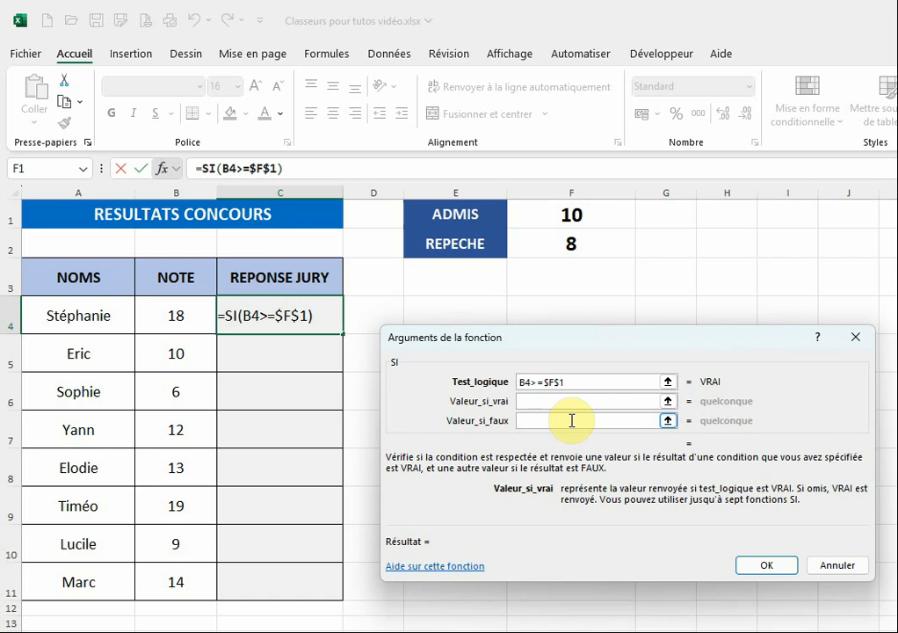
{"action": "type", "text": "ADMIS"}
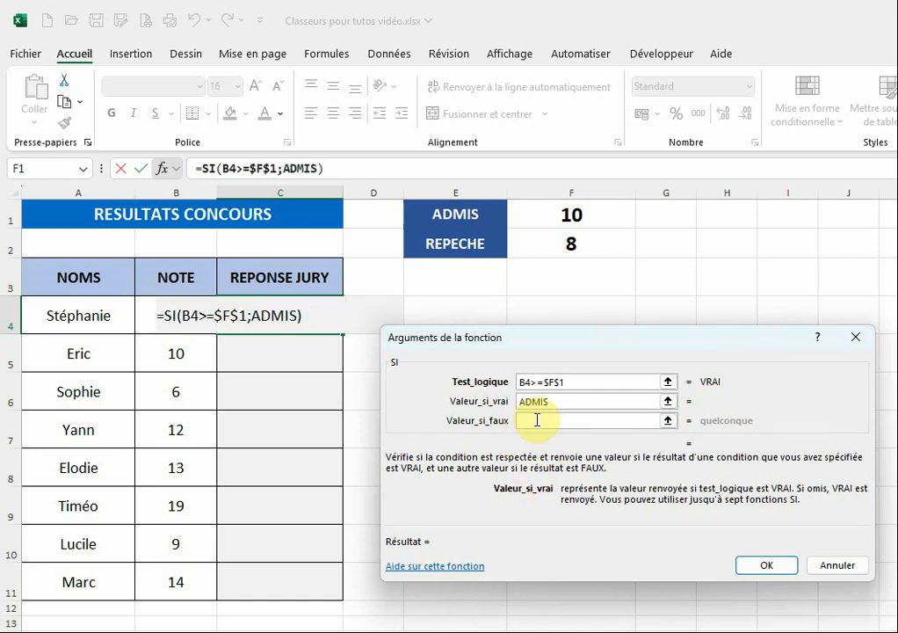
Nest a second SI function as the value if false, with the logical test B4>=$F$2
{"action": "left_click", "coordinate": [533, 421]}
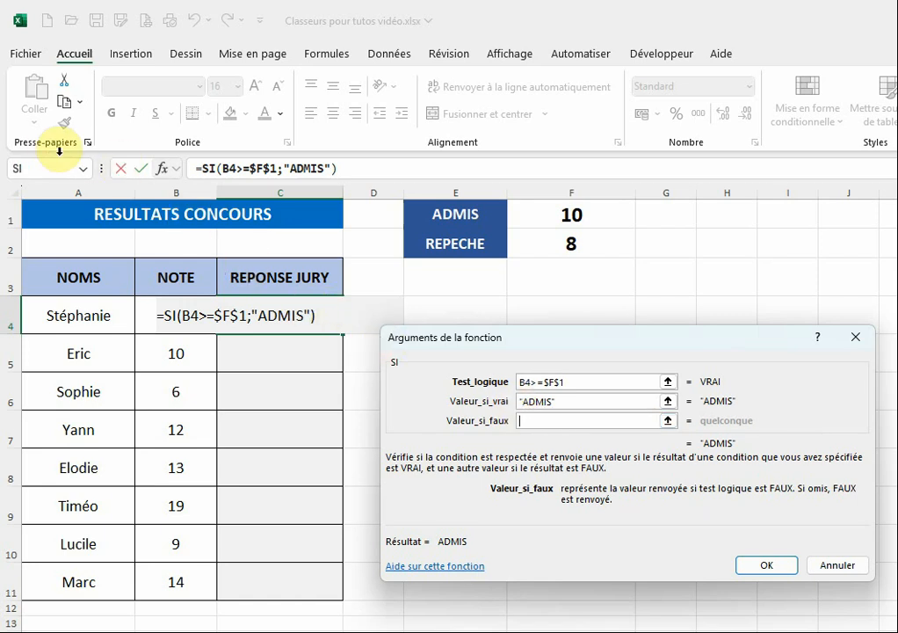
{"action": "left_click", "coordinate": [84, 168]}
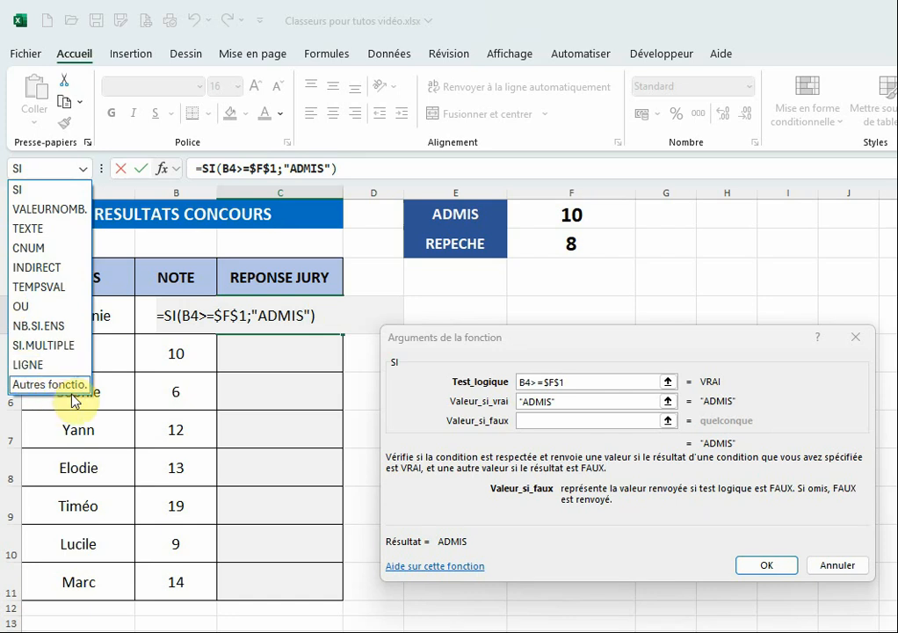
{"action": "left_click", "coordinate": [19, 190]}
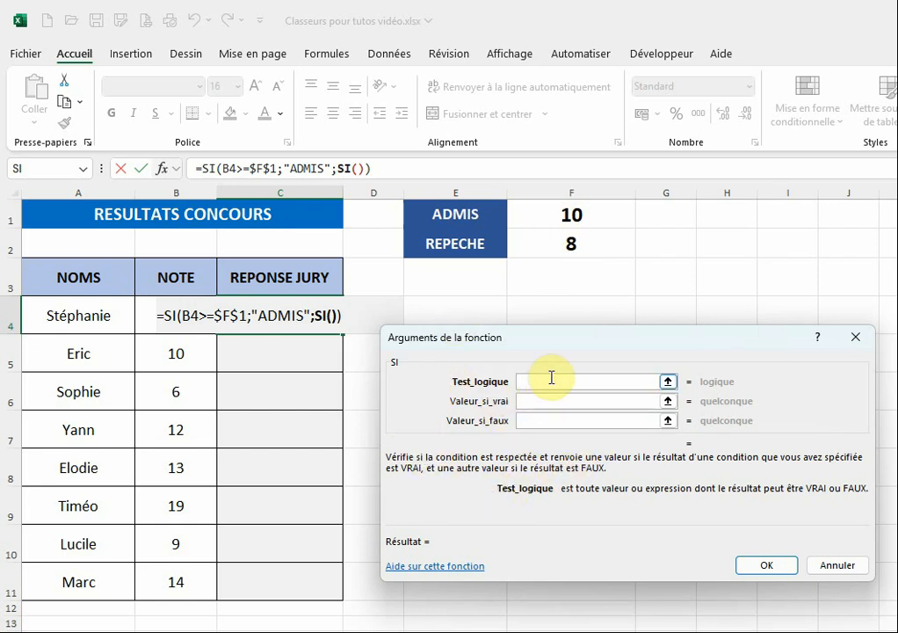
{"action": "left_click", "coordinate": [147, 315]}
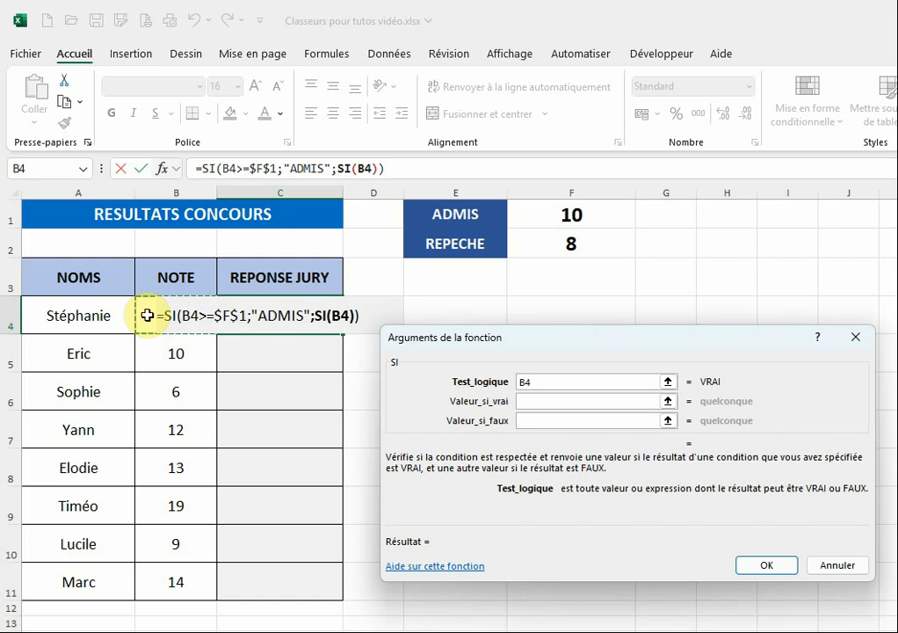
{"action": "type", "text": ">="}
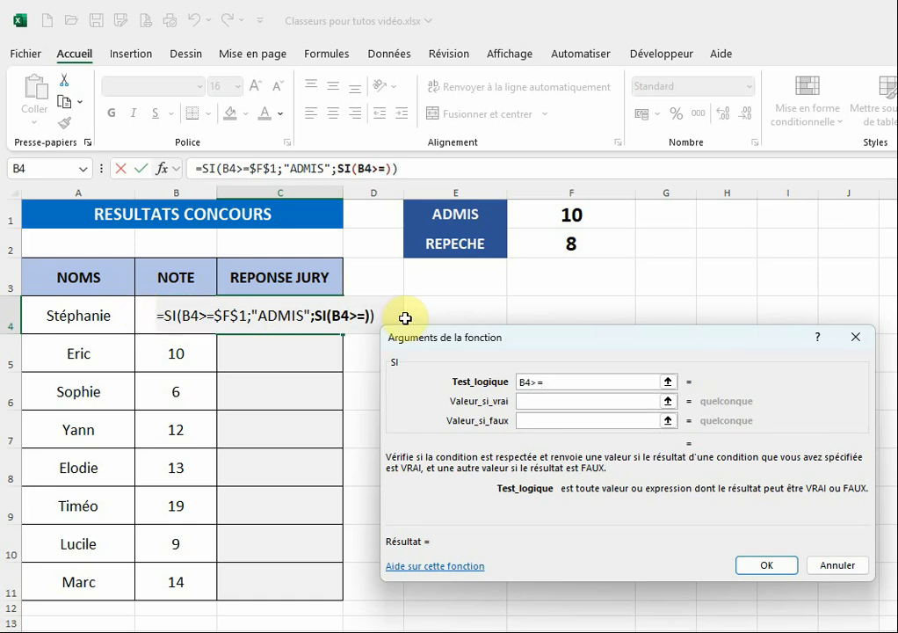
{"action": "left_click", "coordinate": [585, 238]}
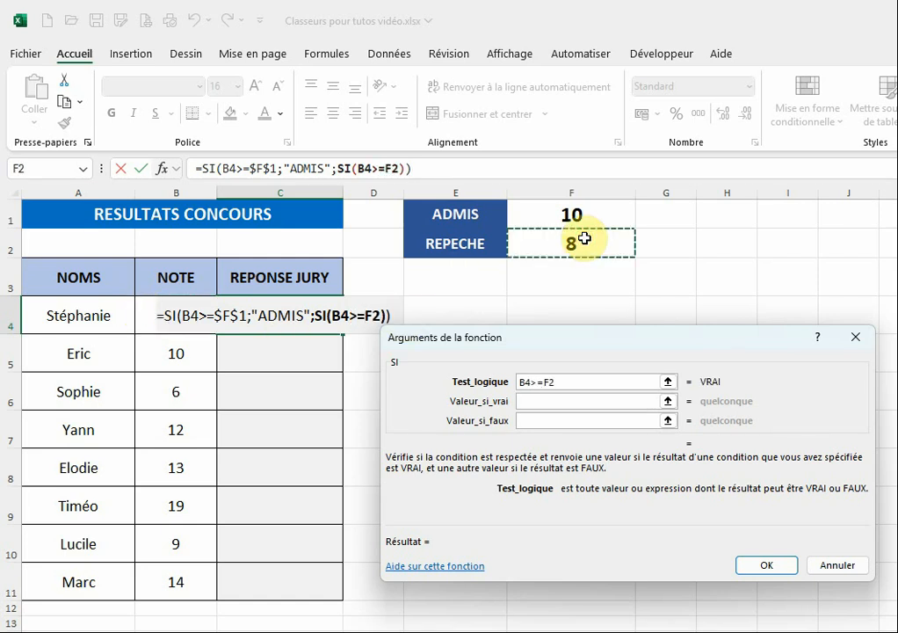
{"action": "key", "text": "F4"}
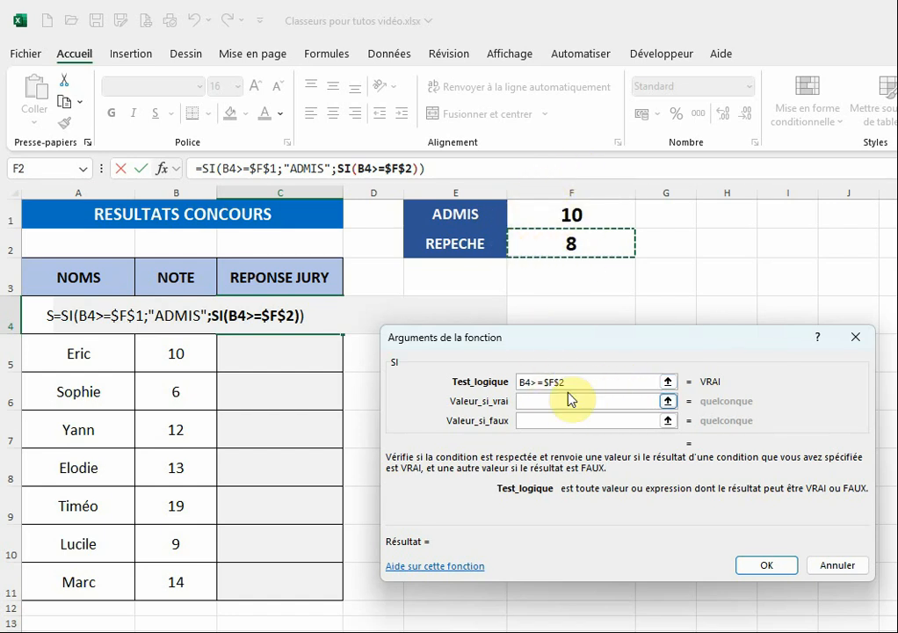
{"action": "left_click", "coordinate": [539, 380]}
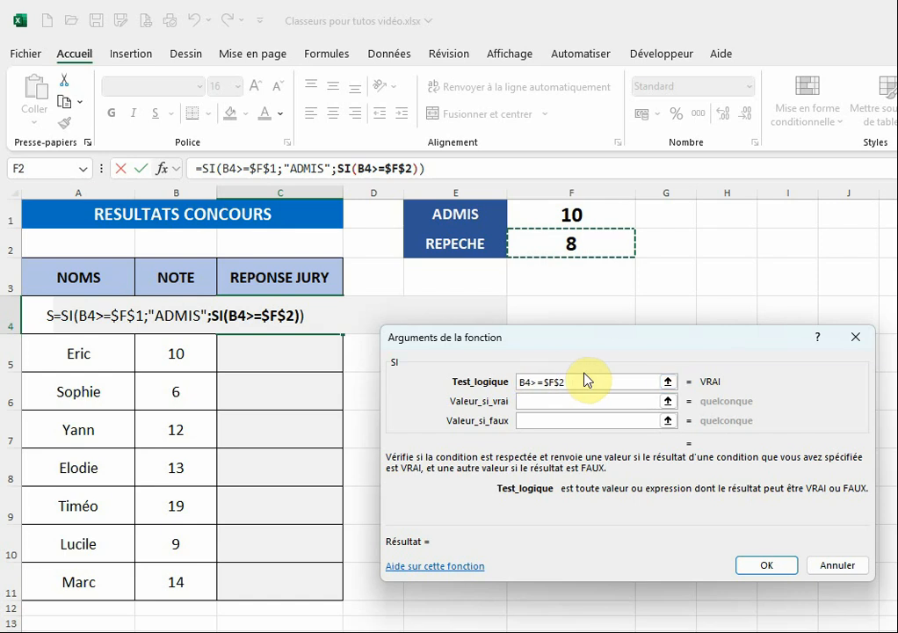
Give the nested SI the value REPECHE if true and RECALE if false, and validate the formula
{"action": "left_click", "coordinate": [545, 402]}
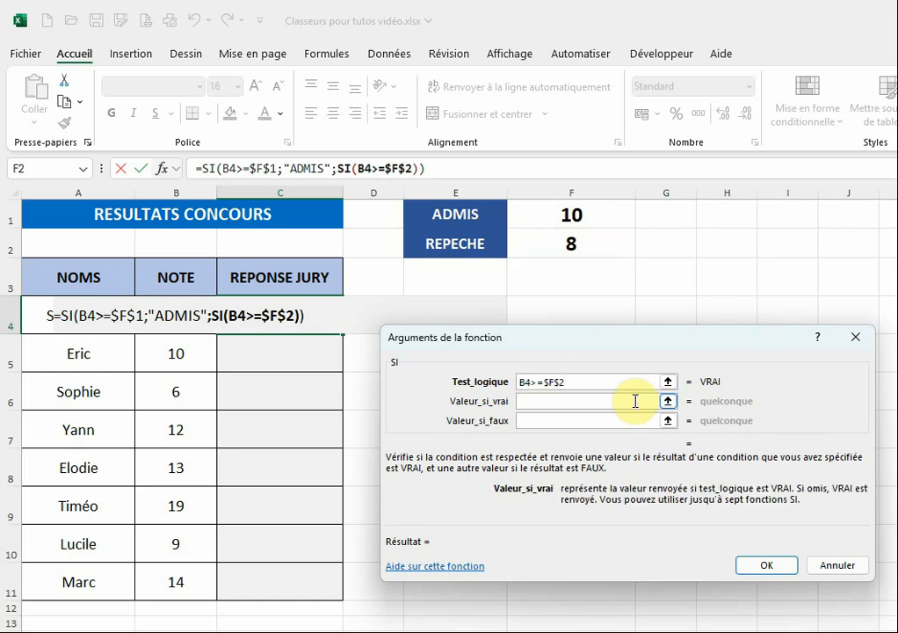
{"action": "type", "text": "REPECHE"}
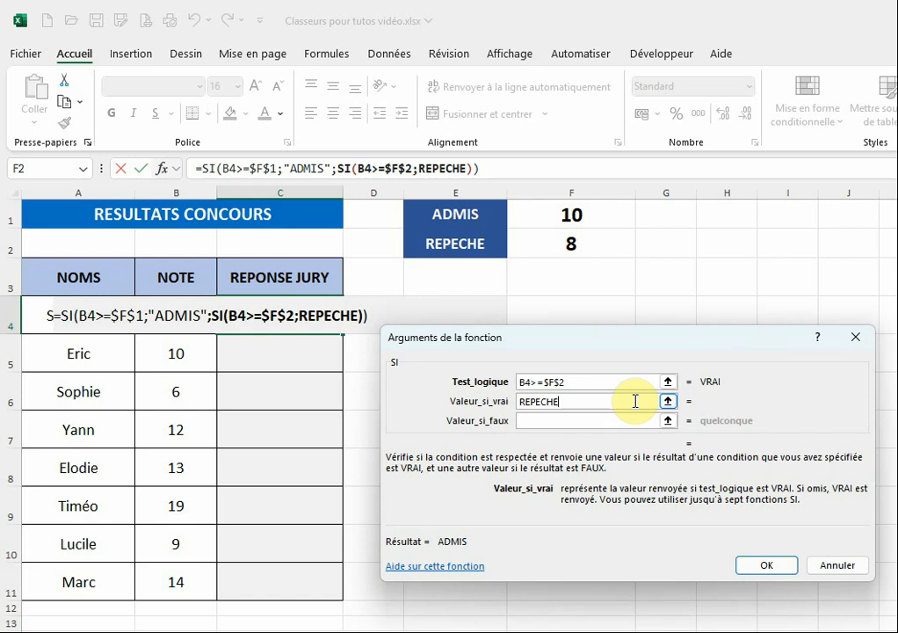
{"action": "left_click", "coordinate": [562, 422]}
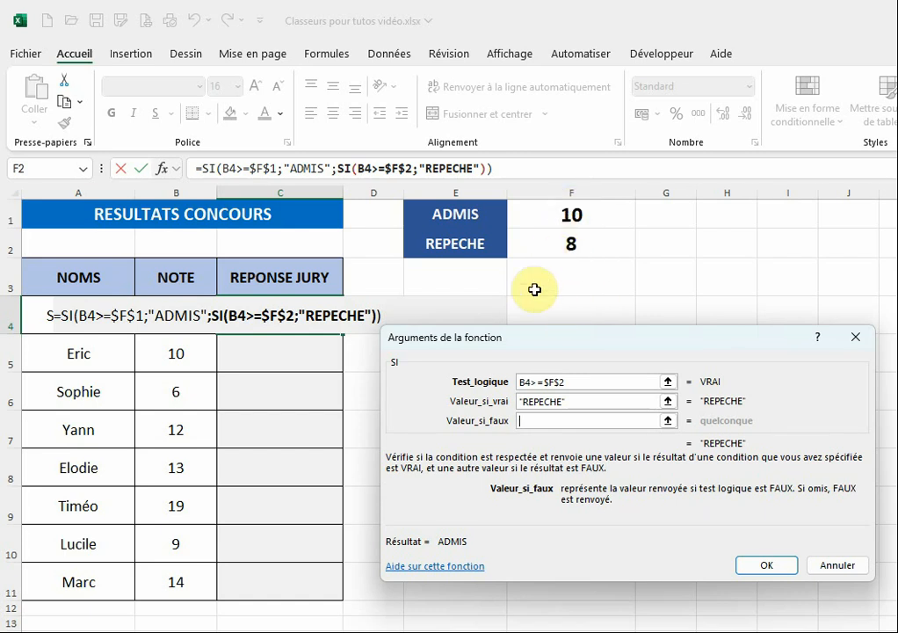
{"action": "type", "text": "RECALE"}
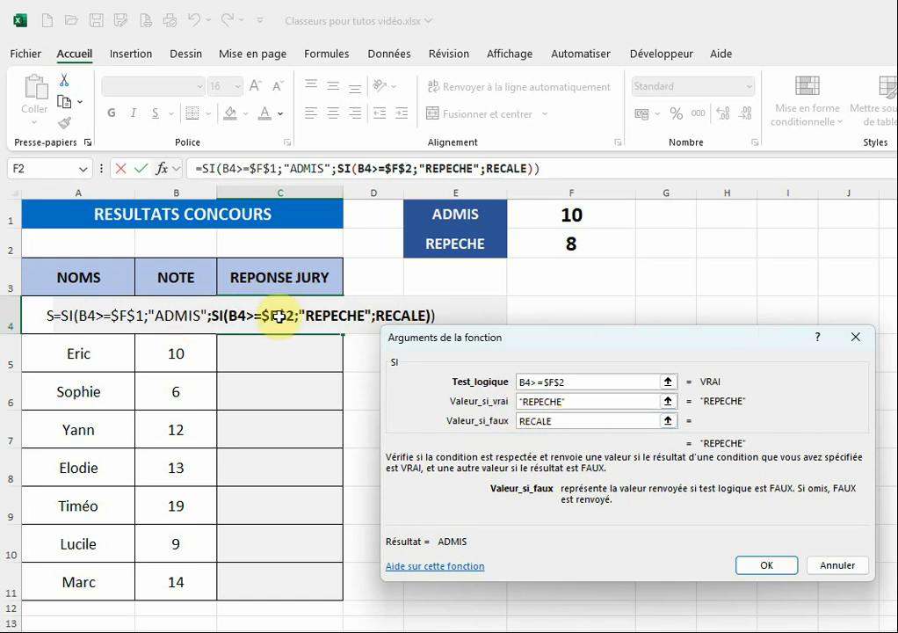
{"action": "left_click", "coordinate": [765, 567]}
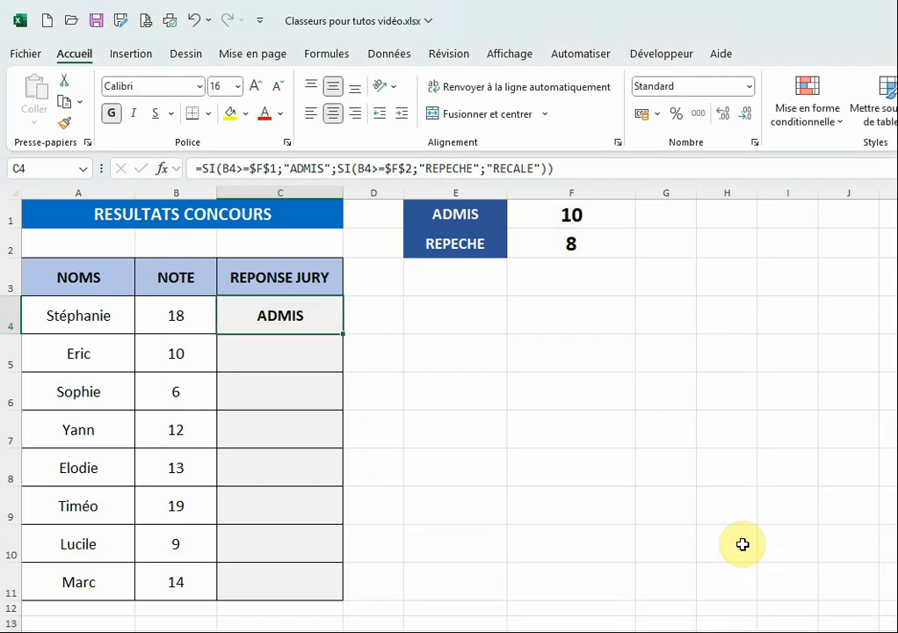
Fill the C4 formula down the REPONSE JURY column to C11 and check the answers against the notes
{"action": "double_click", "coordinate": [343, 334]}
{"action": "left_click", "coordinate": [413, 352]}
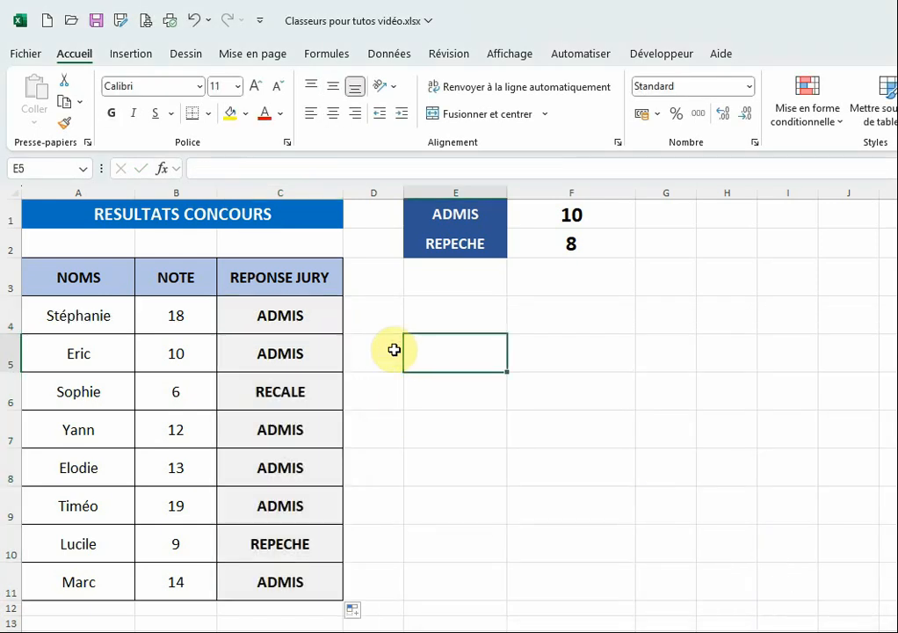
{"action": "left_click", "coordinate": [179, 315]}
{"action": "left_click", "coordinate": [179, 347]}
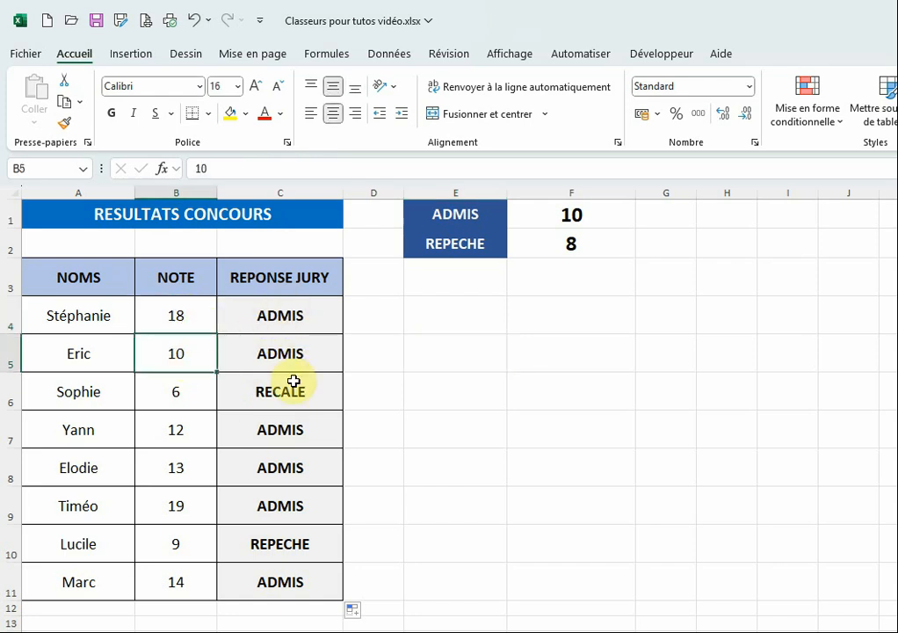
{"action": "left_click", "coordinate": [189, 390]}
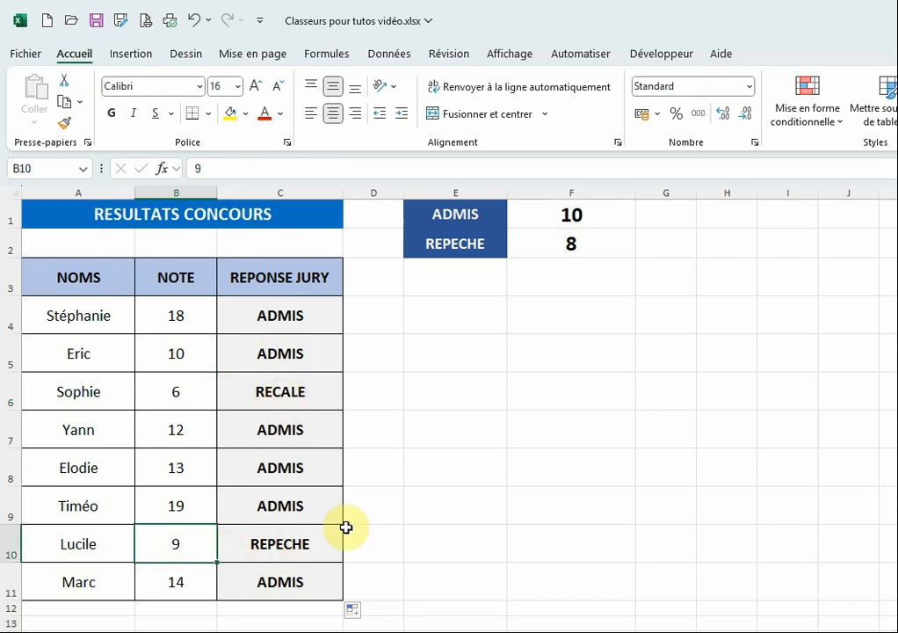
Examine the arguments of the outer and the nested SI functions in cell C4, and close the arguments dialog
{"action": "left_click", "coordinate": [276, 317]}
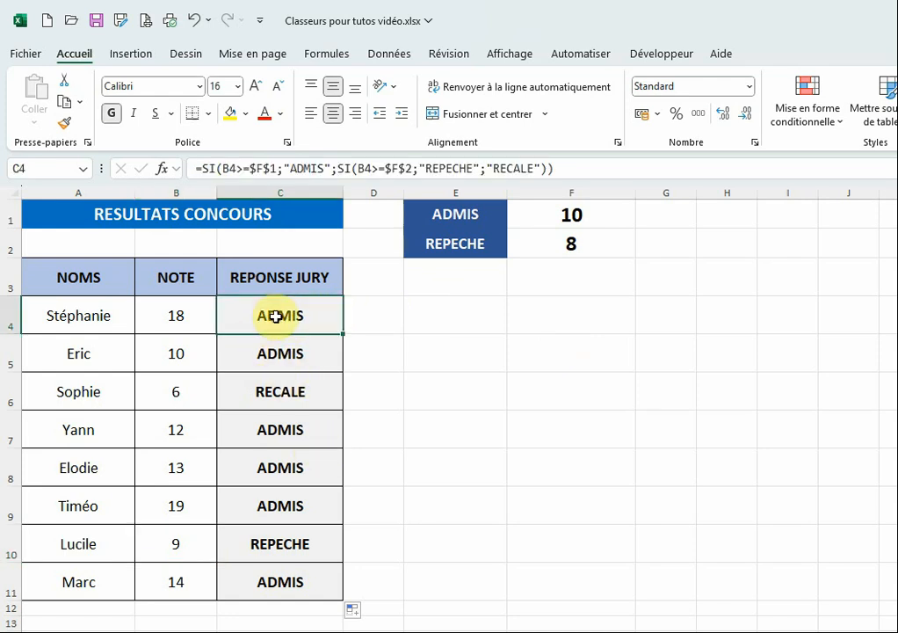
{"action": "left_click", "coordinate": [163, 169]}
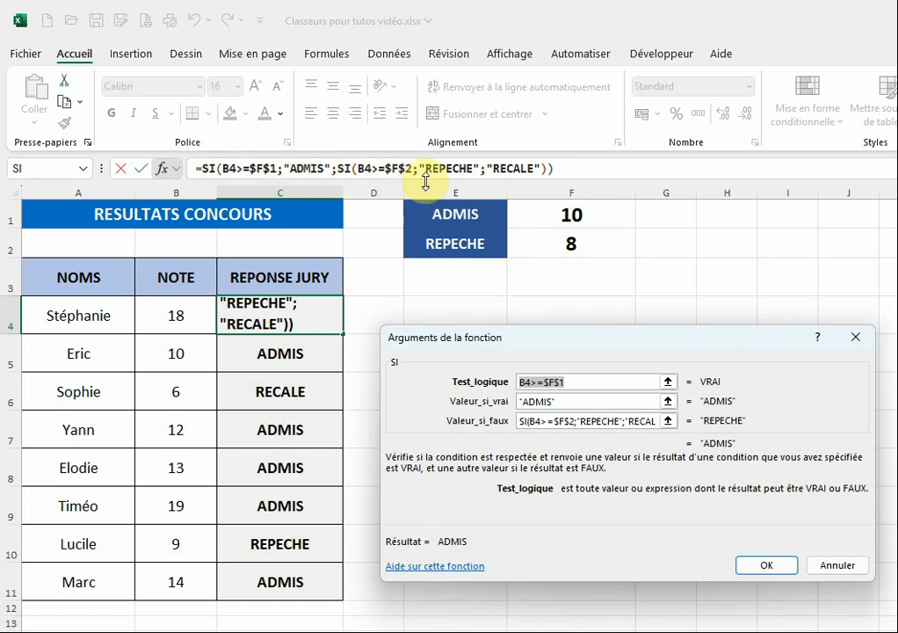
{"action": "left_click", "coordinate": [344, 169]}
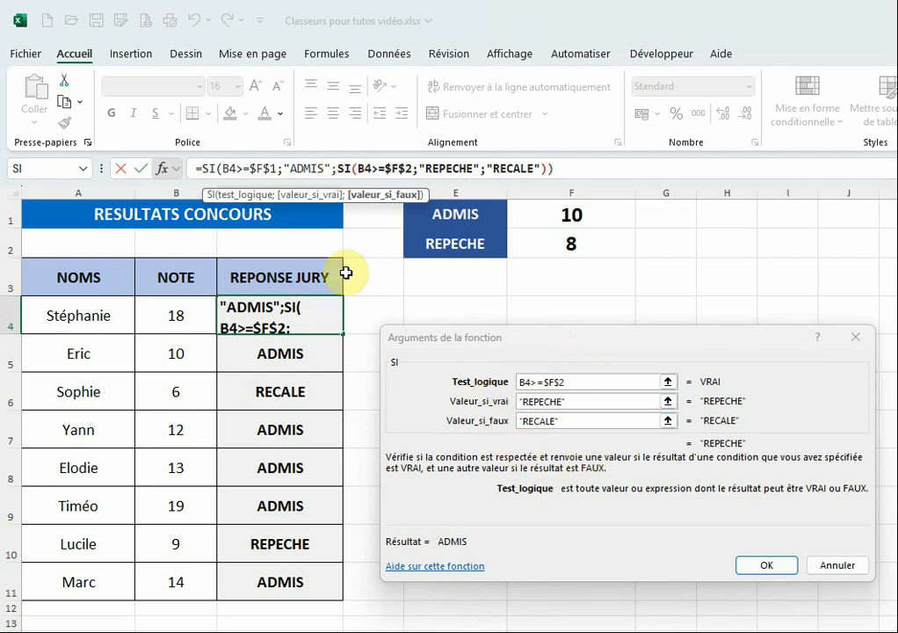
{"action": "left_click", "coordinate": [208, 168]}
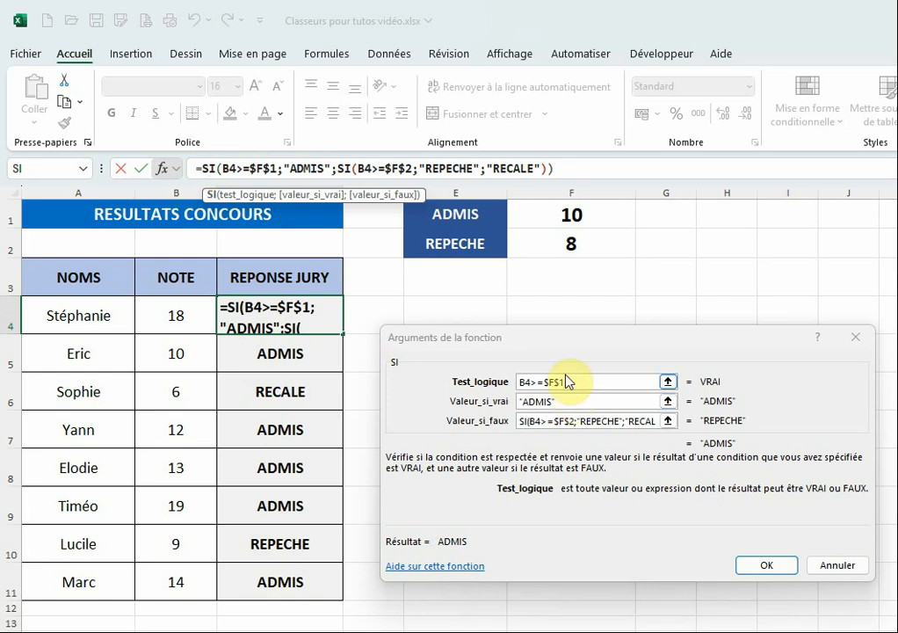
{"action": "left_click", "coordinate": [343, 168]}
{"action": "left_click", "coordinate": [216, 168]}
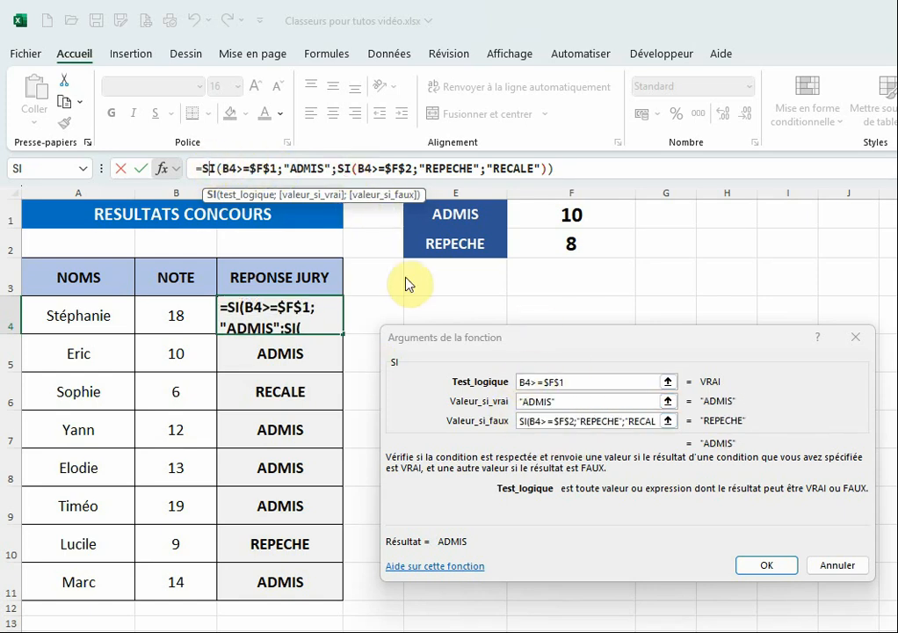
{"action": "left_click", "coordinate": [766, 565]}
{"action": "left_click", "coordinate": [444, 369]}
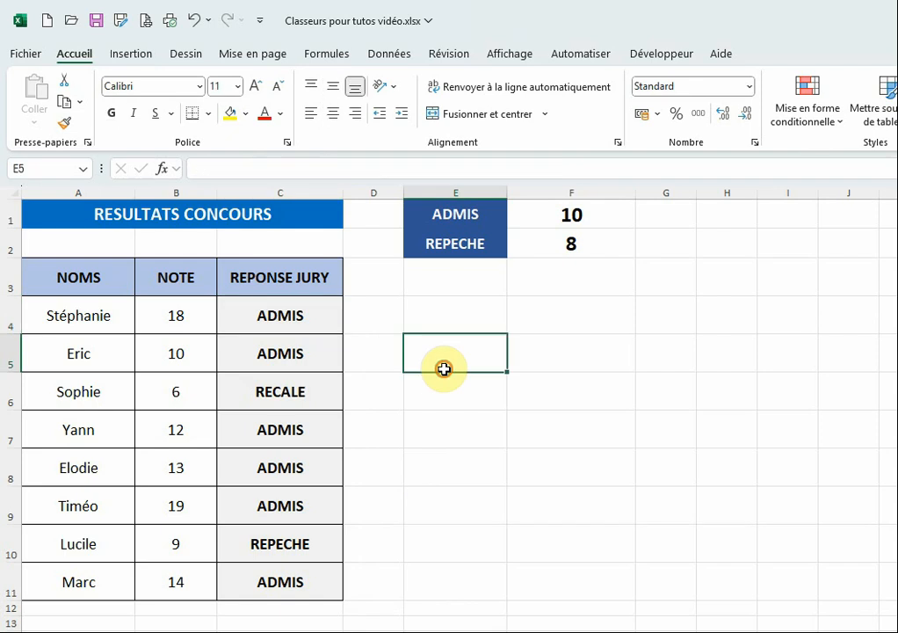